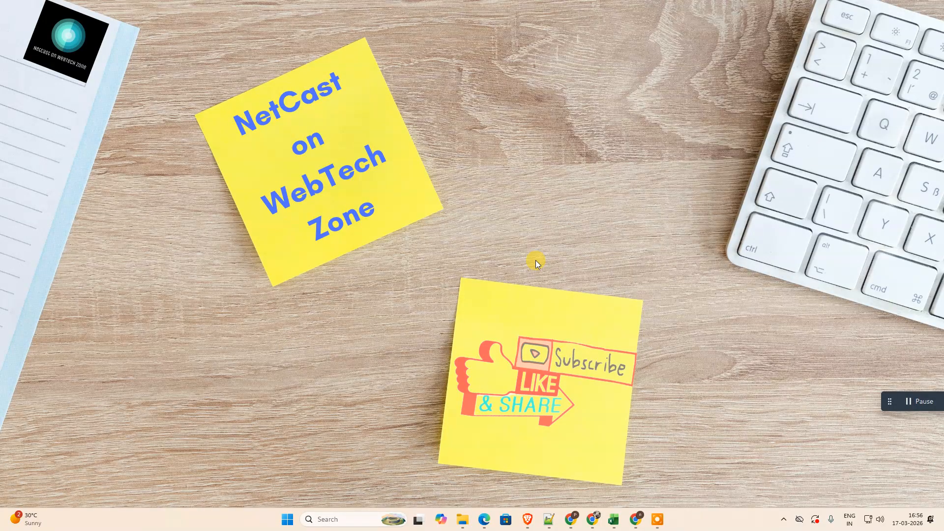
Step: Switch to the blank YouTube Thumbnail design in Canva and look through the previously uploaded images
key(alt+Tab)
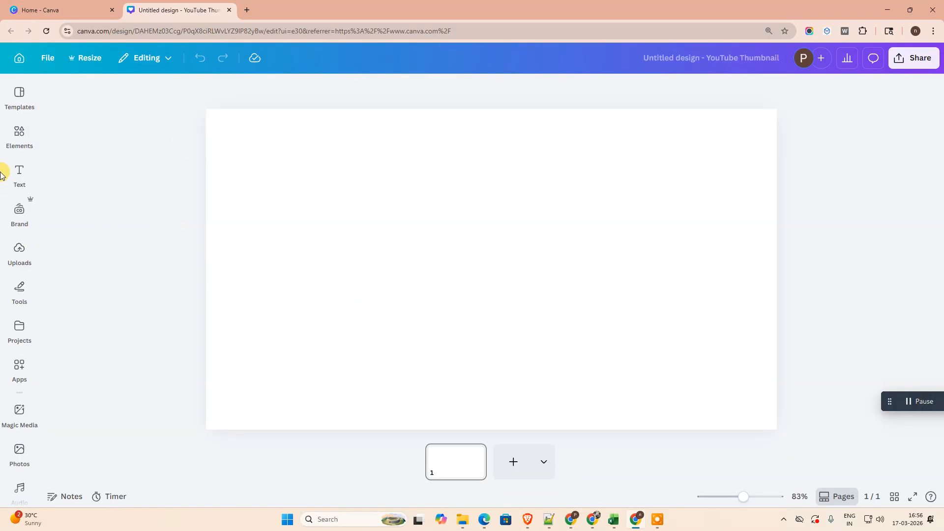
click(18, 136)
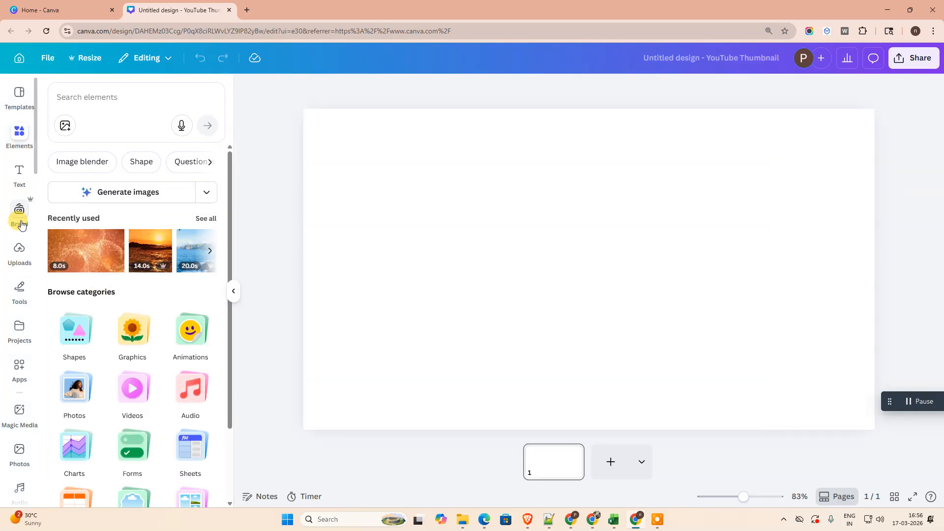
click(19, 256)
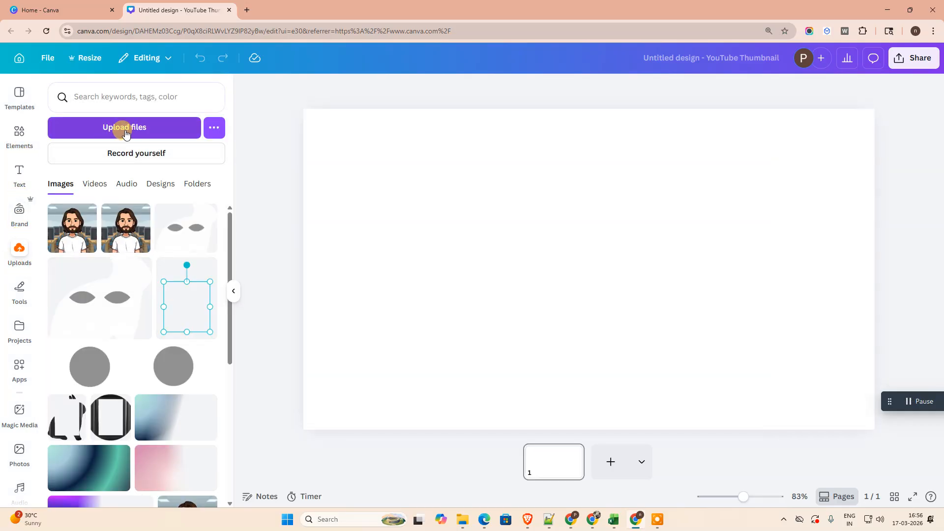
click(93, 185)
click(59, 184)
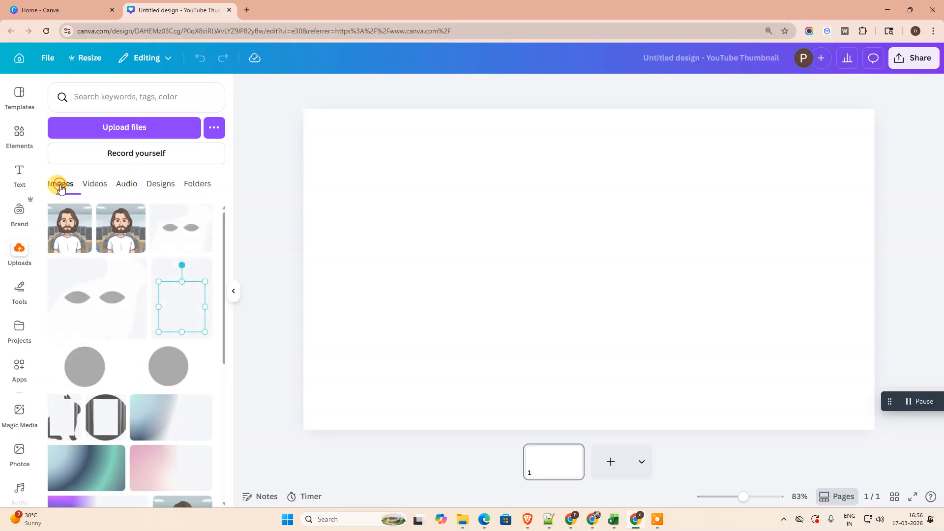
scroll(137, 339, down, 10)
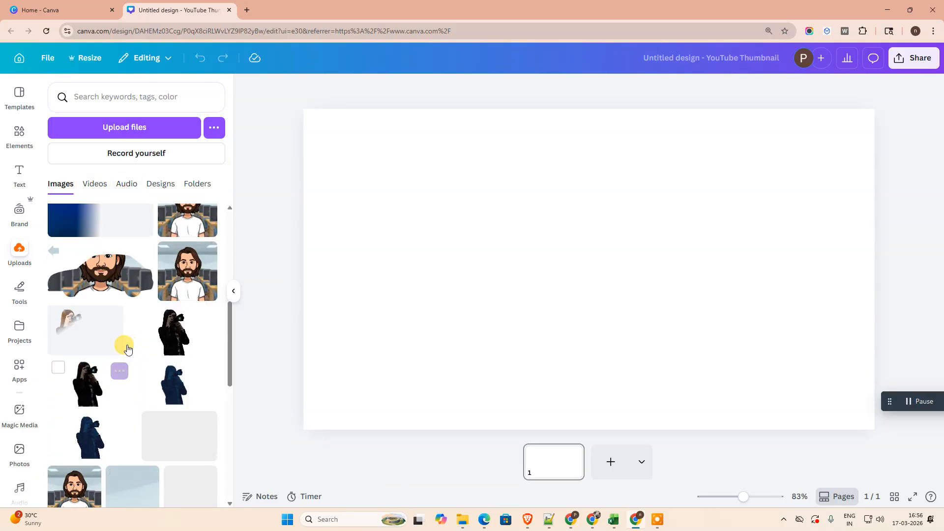
scroll(132, 346, down, 3)
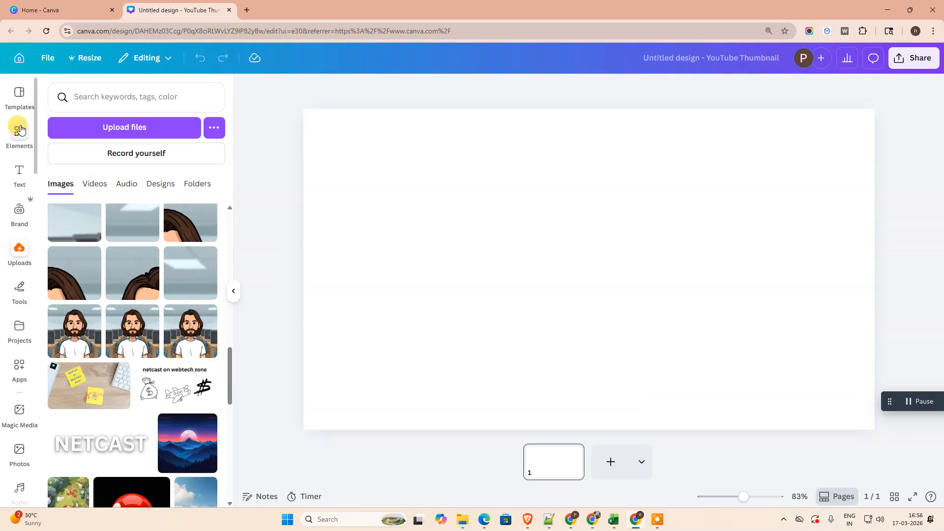
Step: Search the photo elements for "photo" and add the picture of the man in a navy suit to the page
click(18, 139)
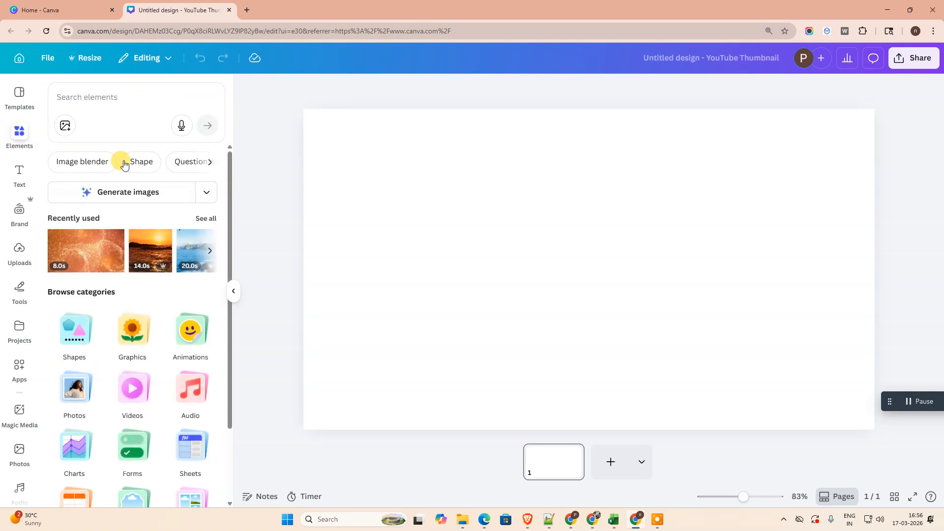
scroll(98, 403, down, 2)
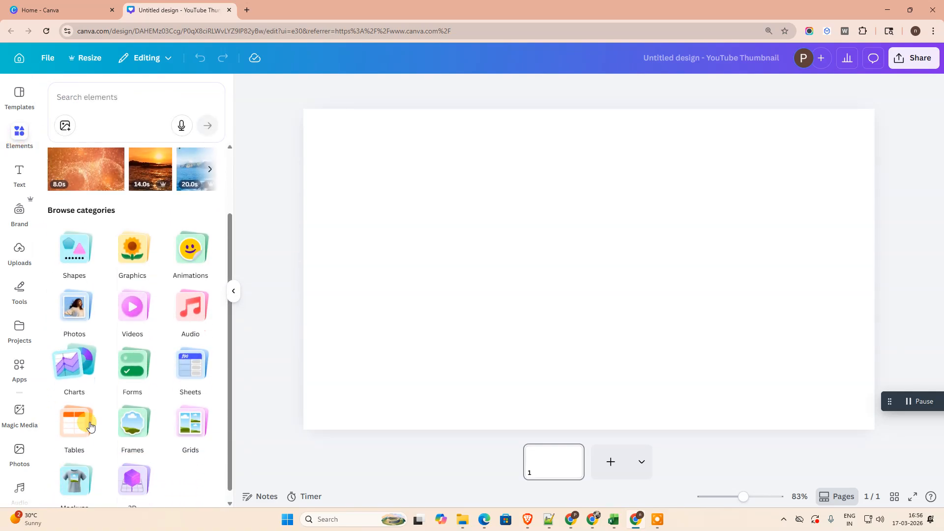
click(72, 306)
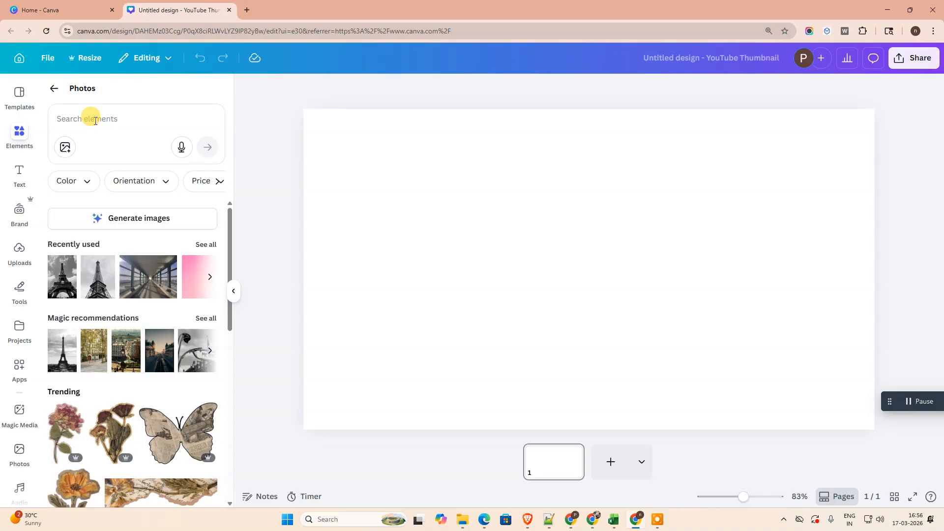
click(95, 121)
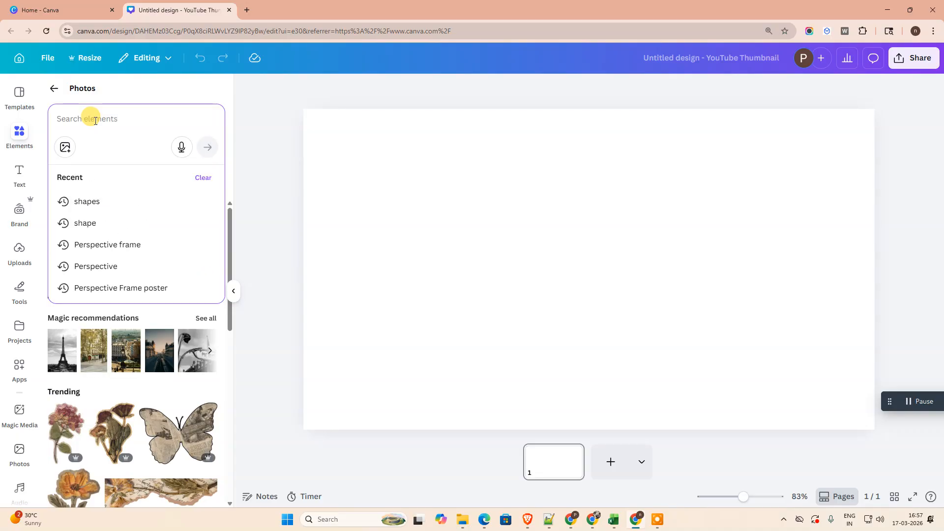
text(photo)
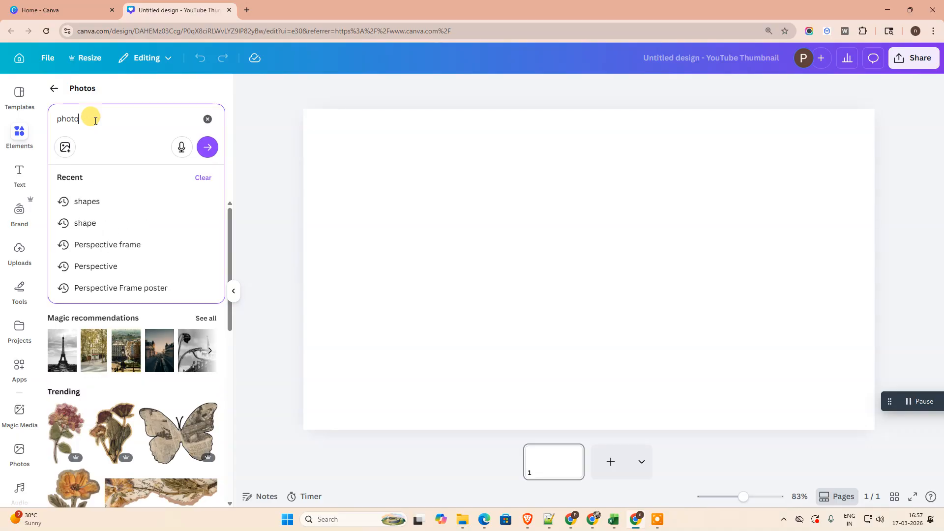
key(Return)
scroll(94, 295, down, 2)
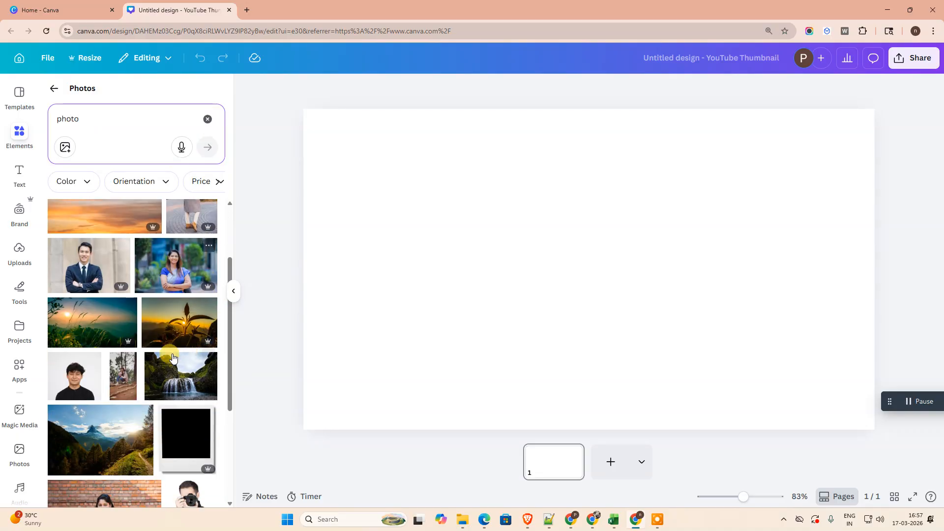
click(82, 276)
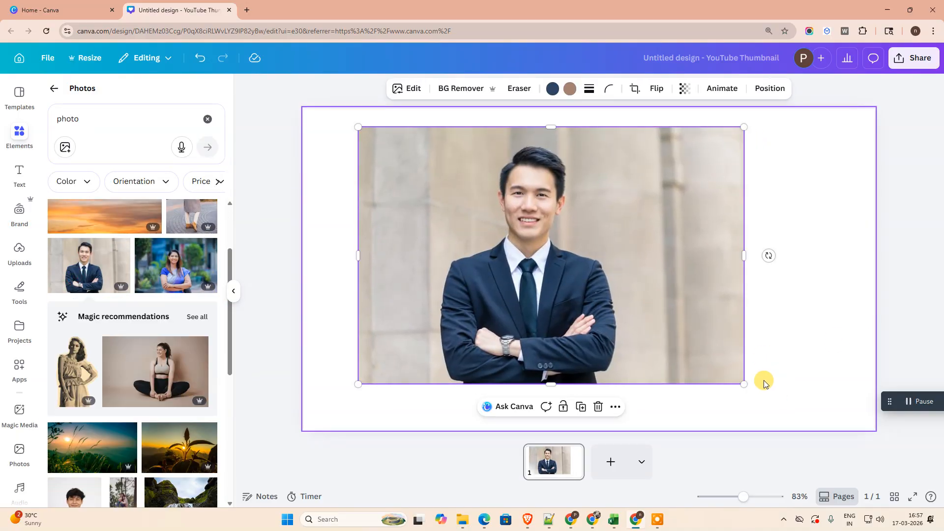
Step: Enlarge the photo of the man in the suit slightly and keep it selected
drag(743, 381, 774, 404)
click(855, 192)
click(580, 240)
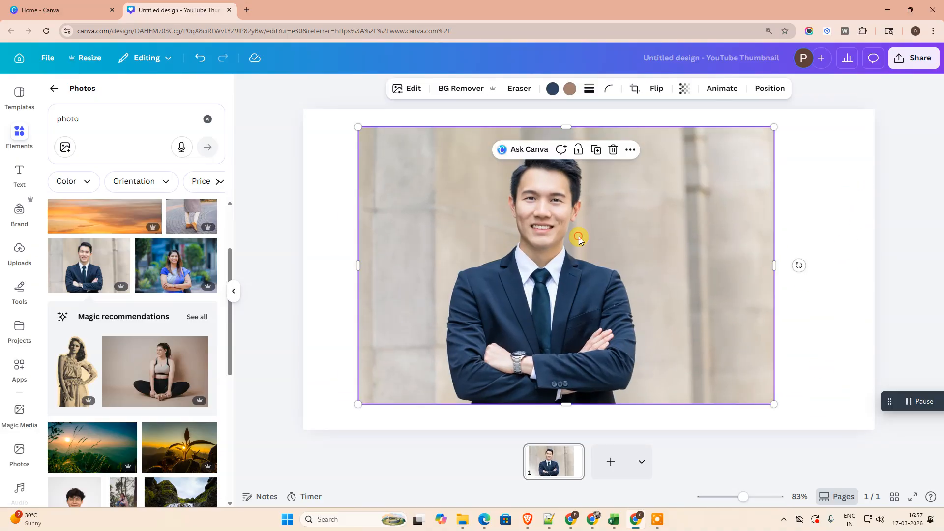
Step: Use Magic Edit on the whole photo with the prompt "convert to the cartoon style .." and generate the result
click(411, 89)
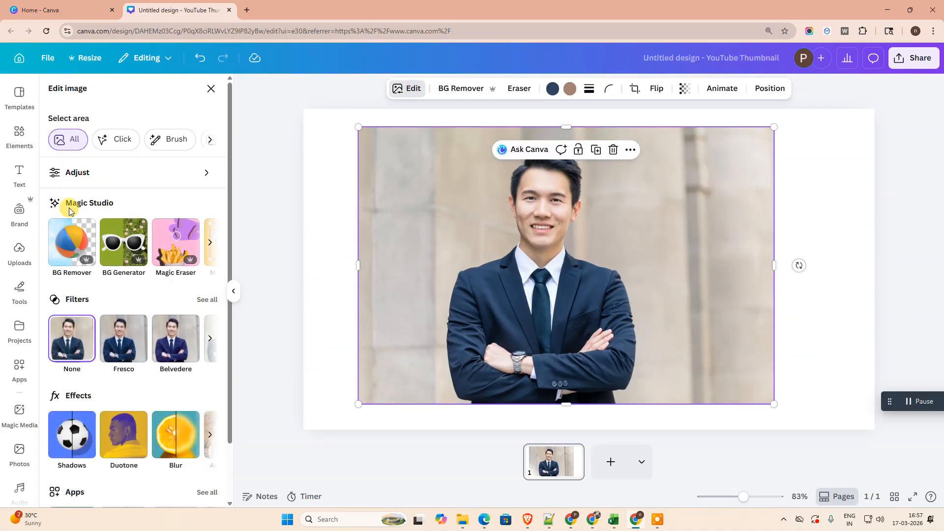
click(210, 242)
click(209, 242)
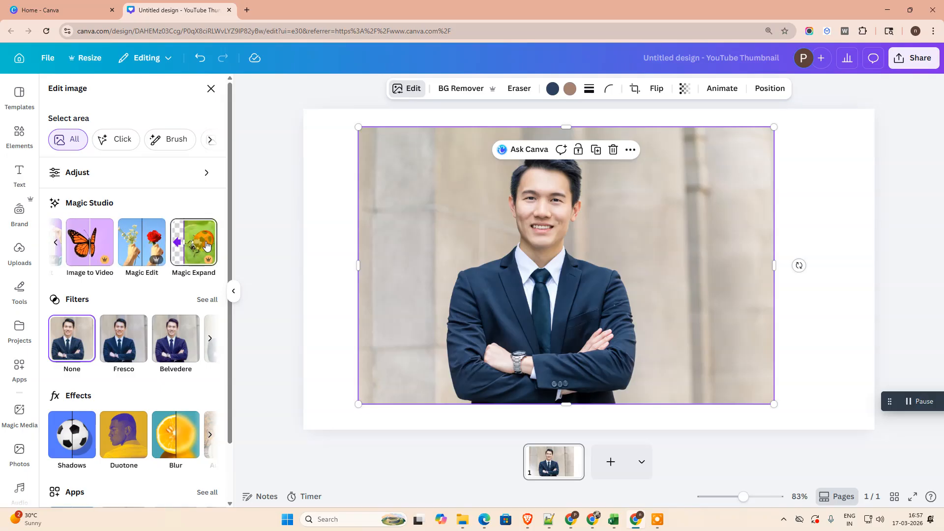
click(132, 242)
click(105, 141)
click(65, 145)
click(94, 188)
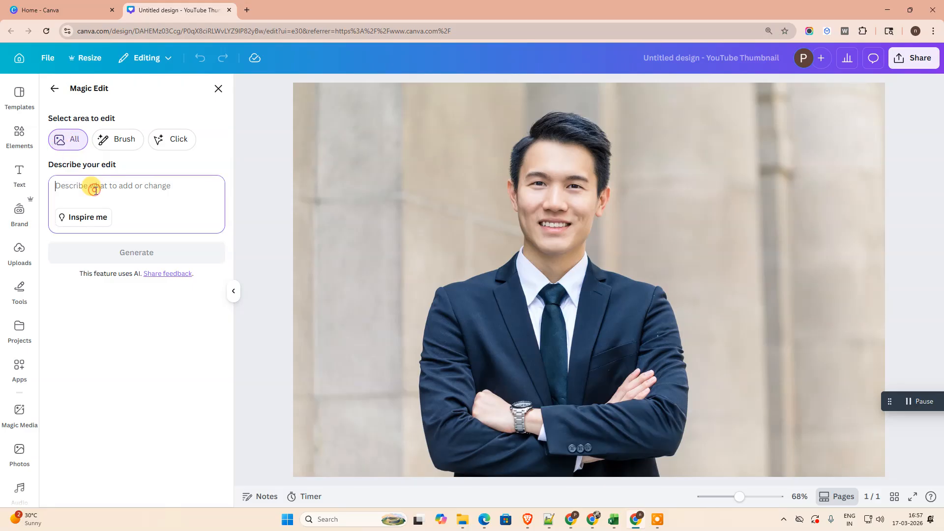
text(convert to the cartoon style ..)
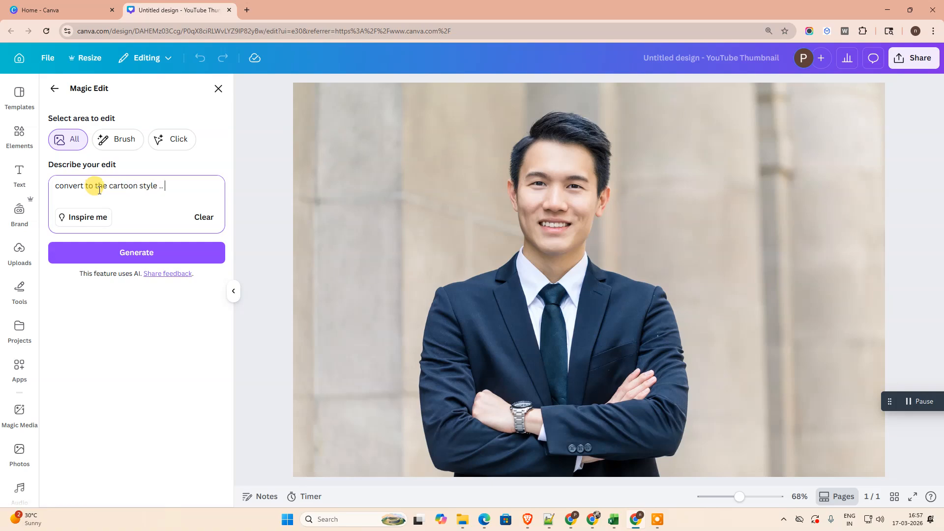
click(152, 260)
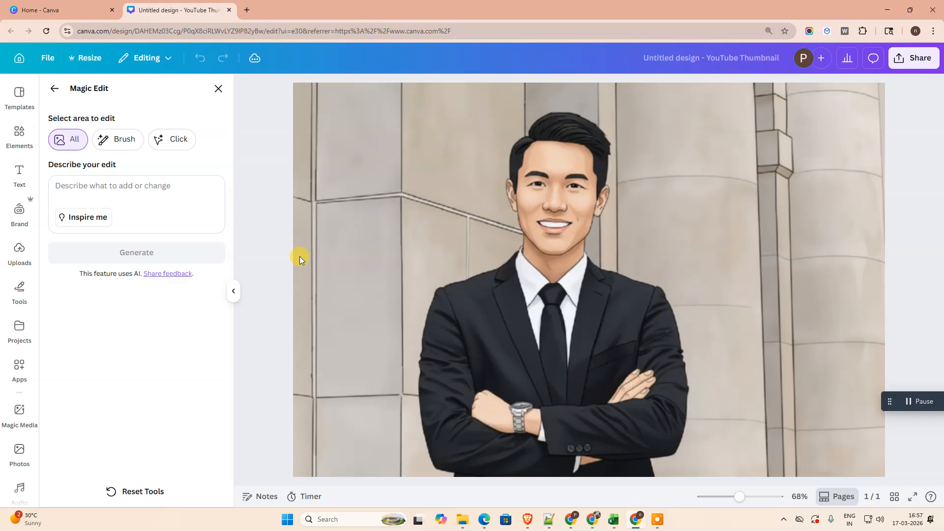
Step: Generate another Magic Edit with the prompt "convert in to 3d cartoon" and leave the Magic Edit tool
click(137, 186)
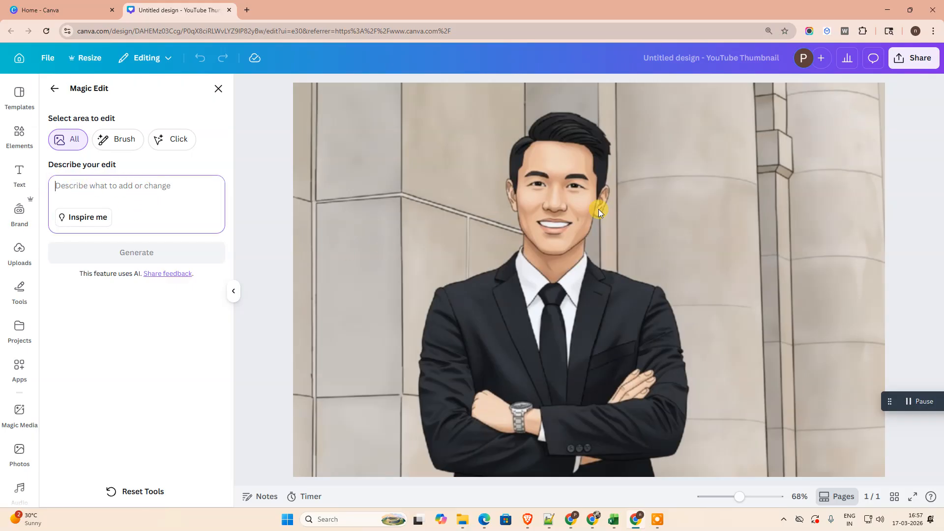
text(convert in to 3d cartoon)
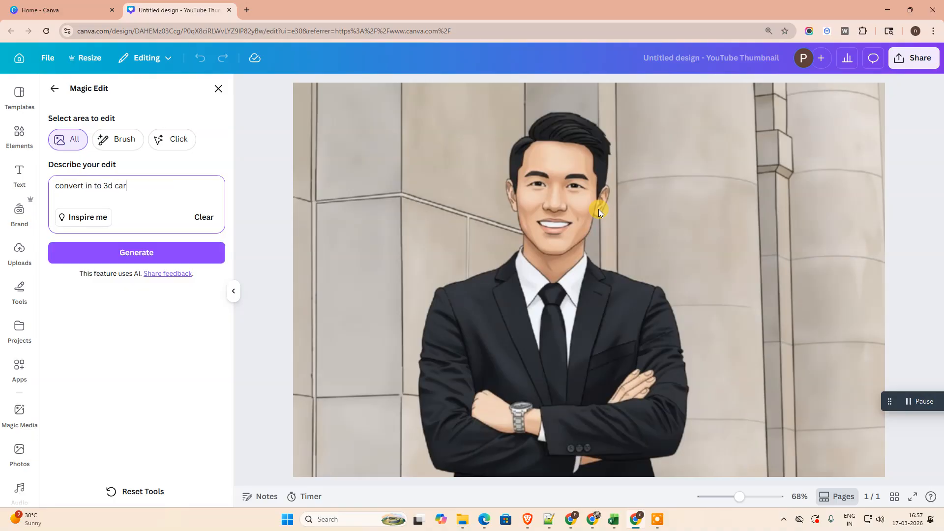
click(144, 256)
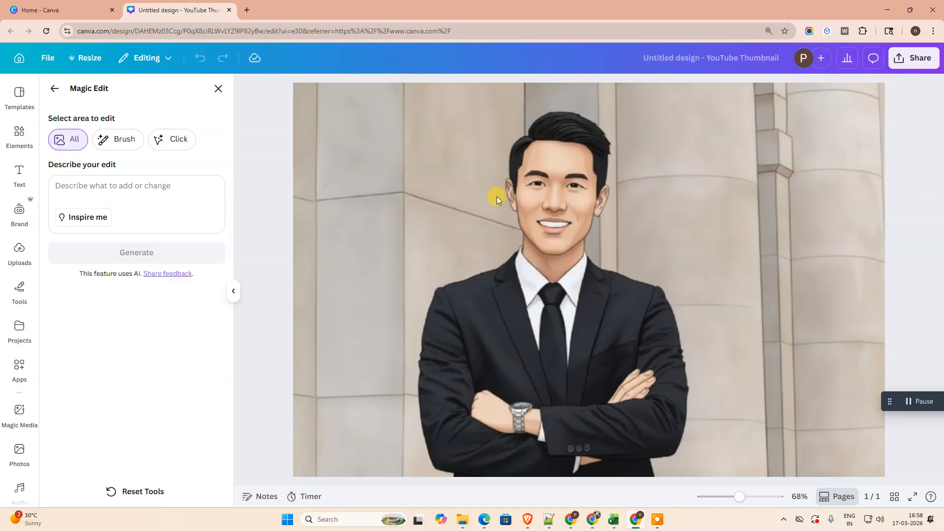
click(219, 89)
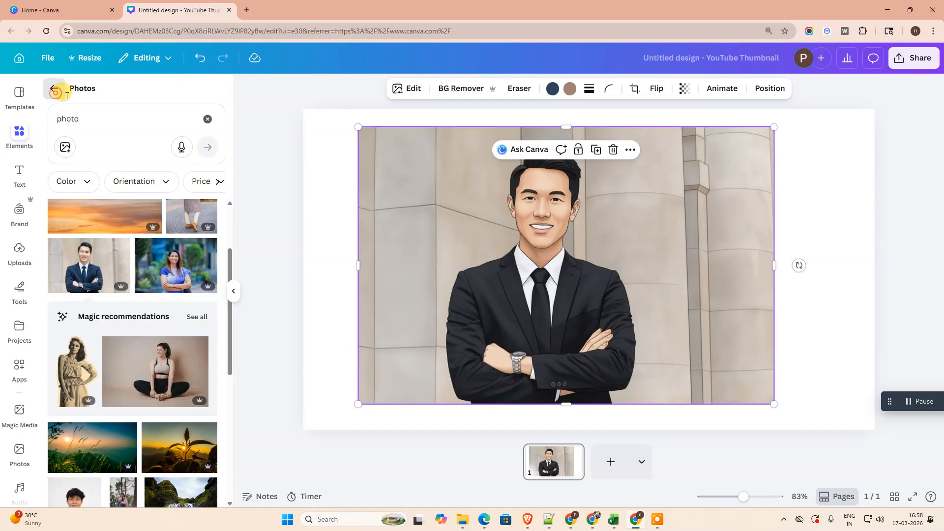
Step: Try shrinking the cartoon photo, and undo the resize and the cartoon edits back to the original enlarged photo
click(55, 94)
drag(772, 125, 580, 248)
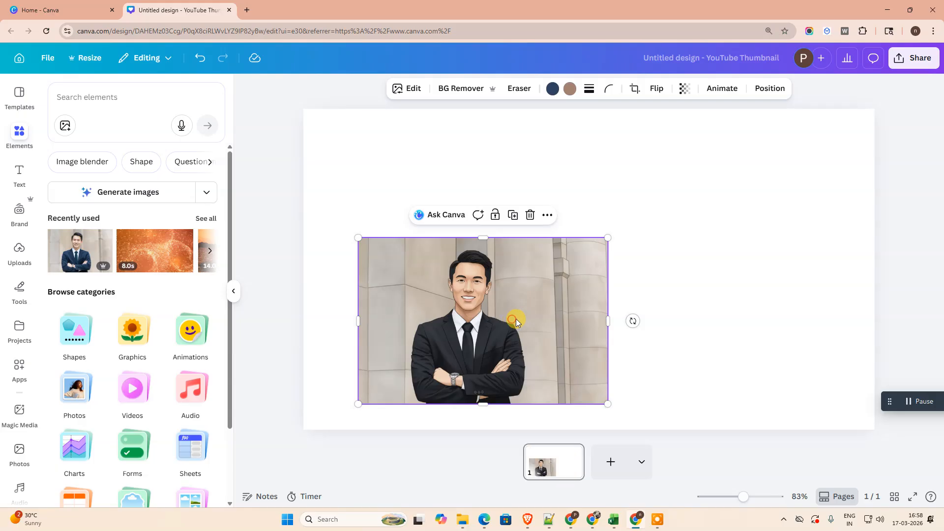
key(ctrl+z)
key(ctrl+z)
key(ctrl+z)
key(ctrl+z)
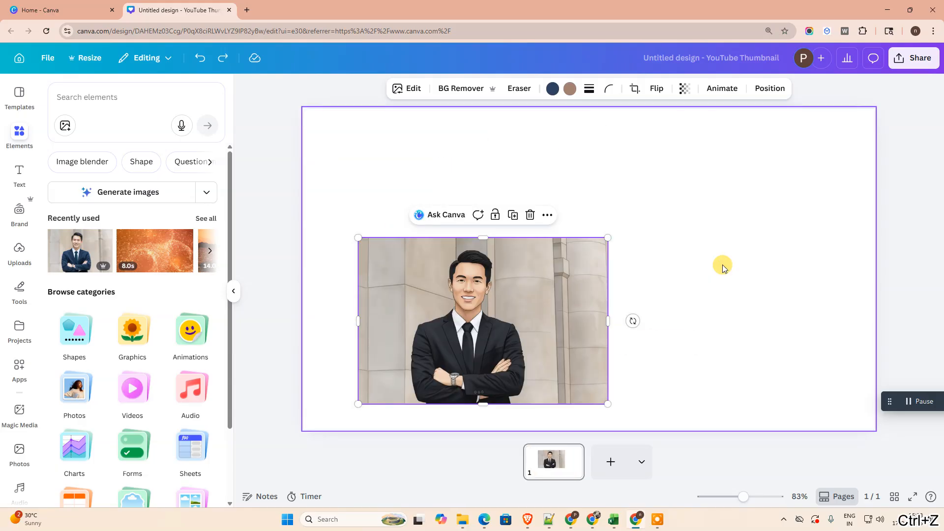
key(ctrl+z)
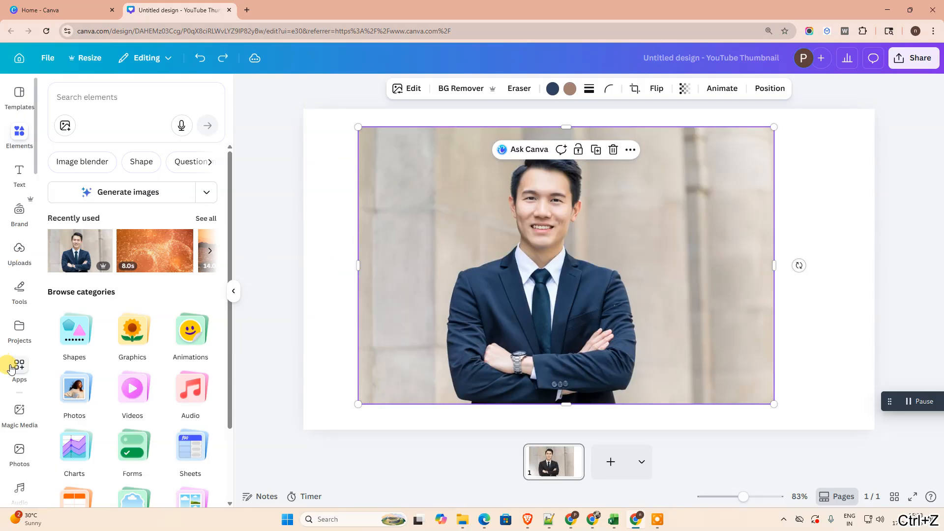
Step: Search the Canva apps for Cartoonify
click(19, 366)
click(95, 94)
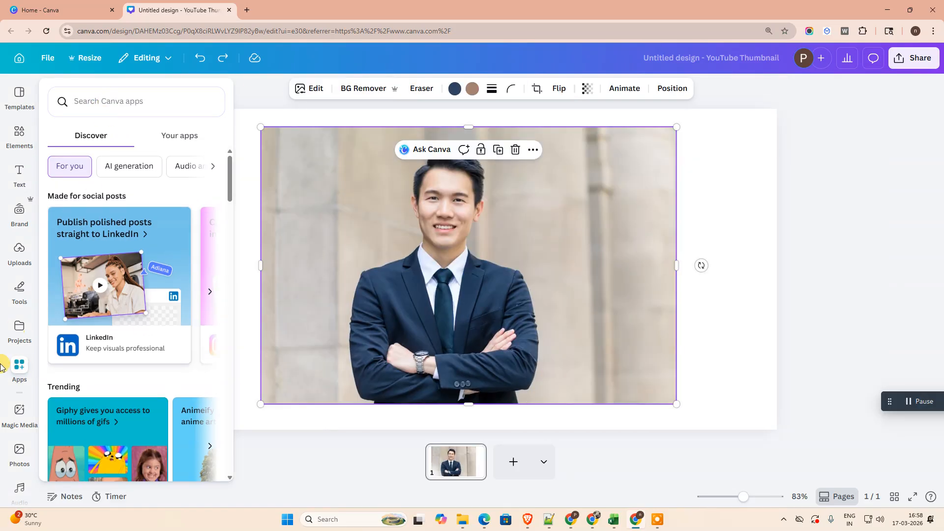
click(15, 372)
click(106, 97)
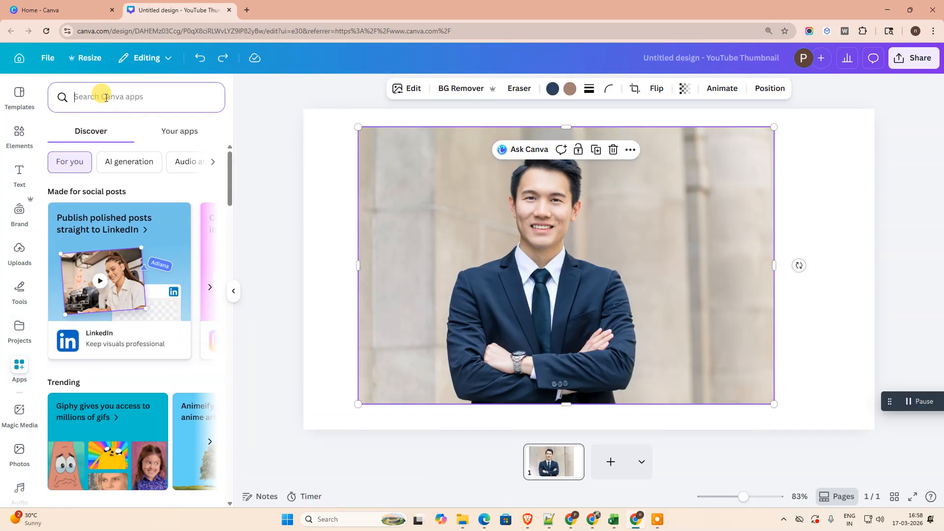
text(ca)
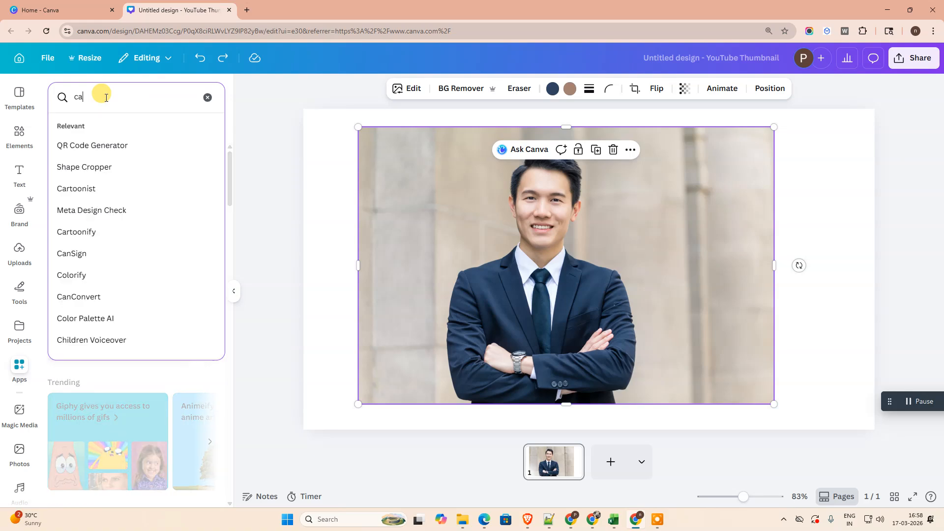
text(r)
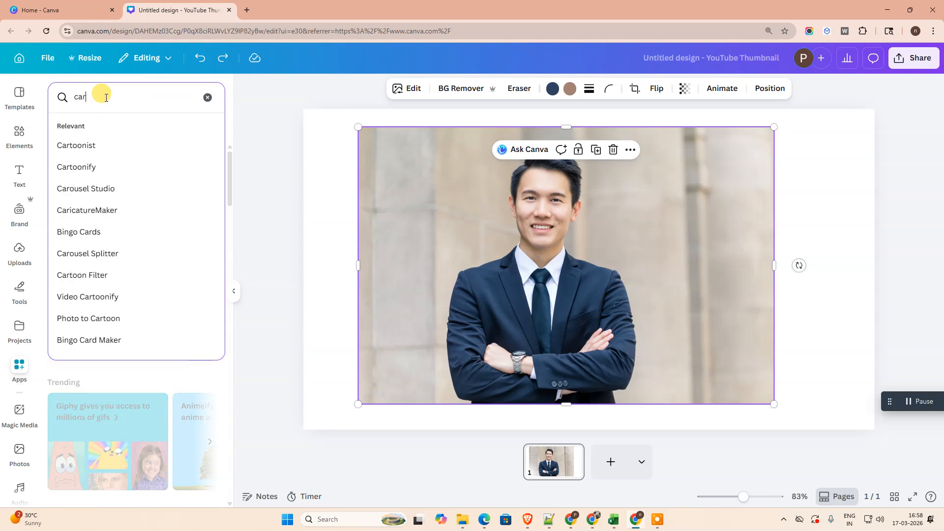
click(94, 163)
Step: Search the Canva apps for "cartoon maker" and look through the listed apps
double_click(123, 93)
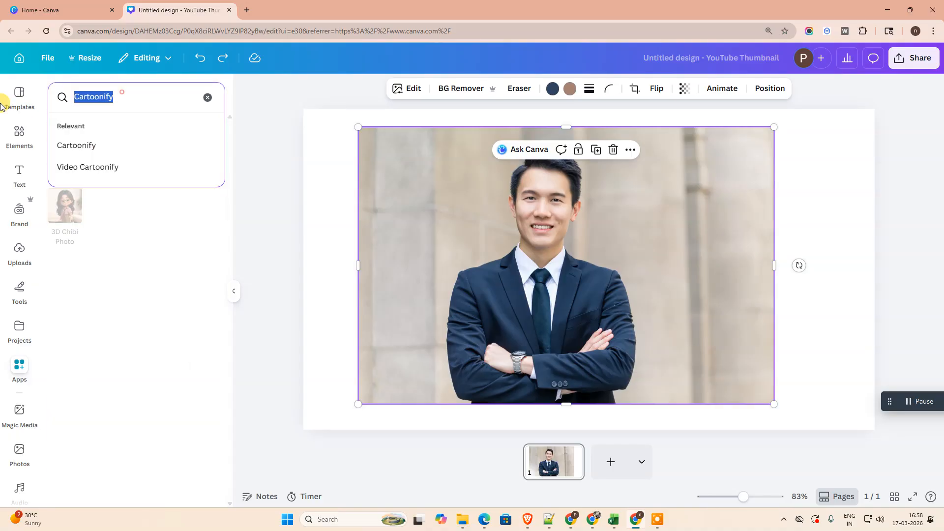
text(cartoon)
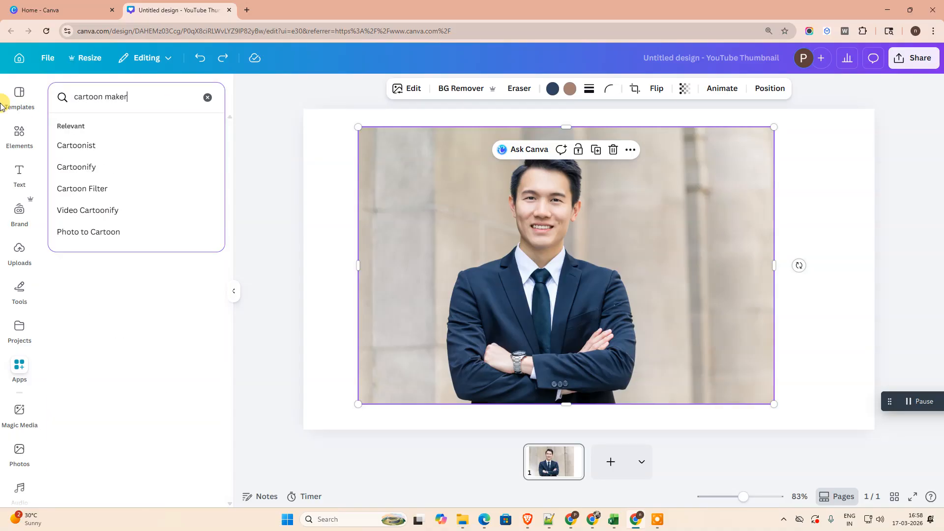
key(Return)
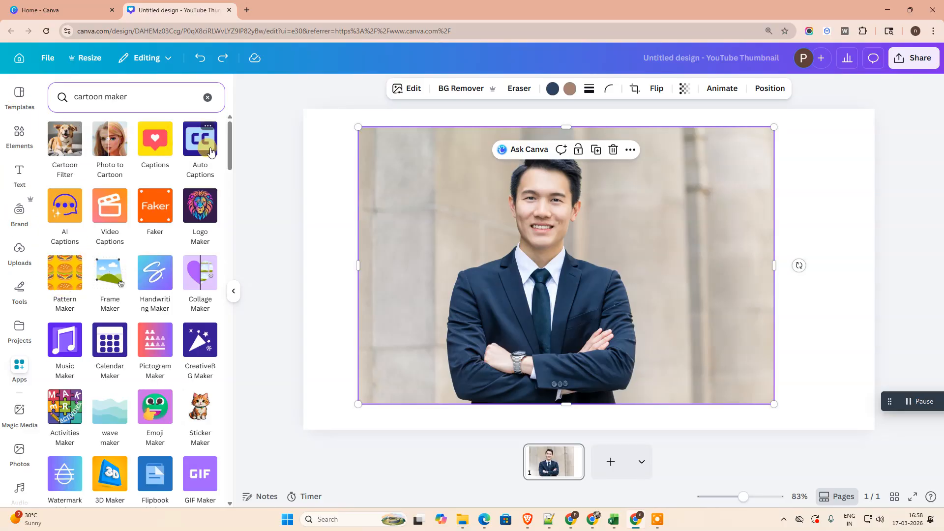
scroll(150, 321, down, 8)
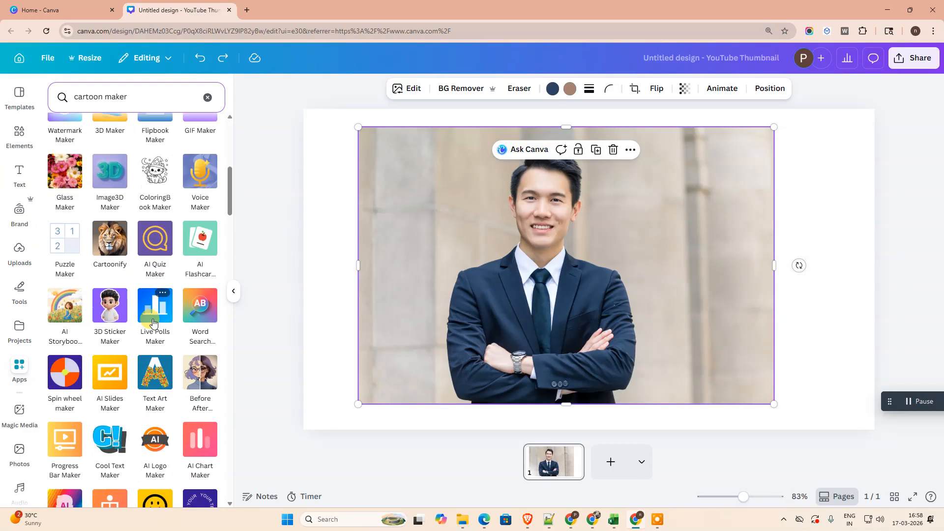
scroll(153, 318, up, 8)
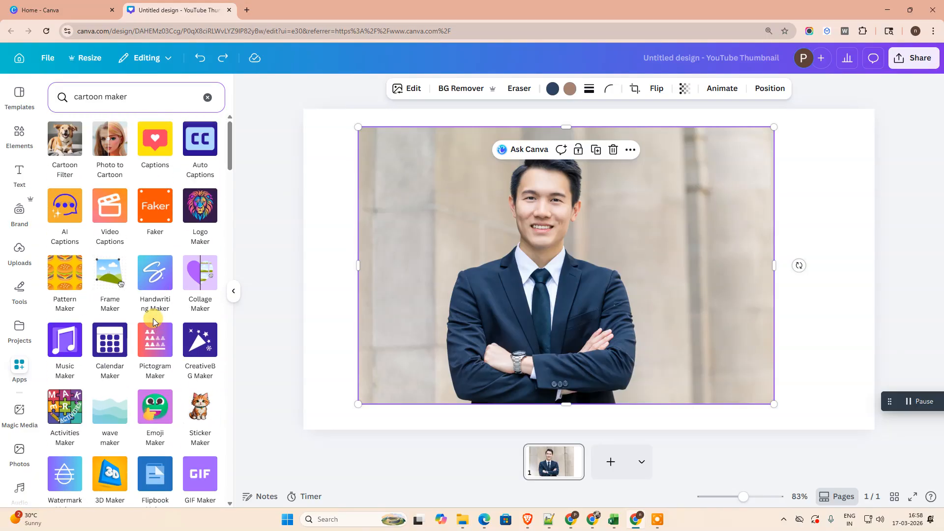
Step: Search the Canva apps for Cartoonify again and open the Cartoonify app with the photo as its image
click(150, 96)
key(BackSpace)
text(ca)
text(r)
click(92, 165)
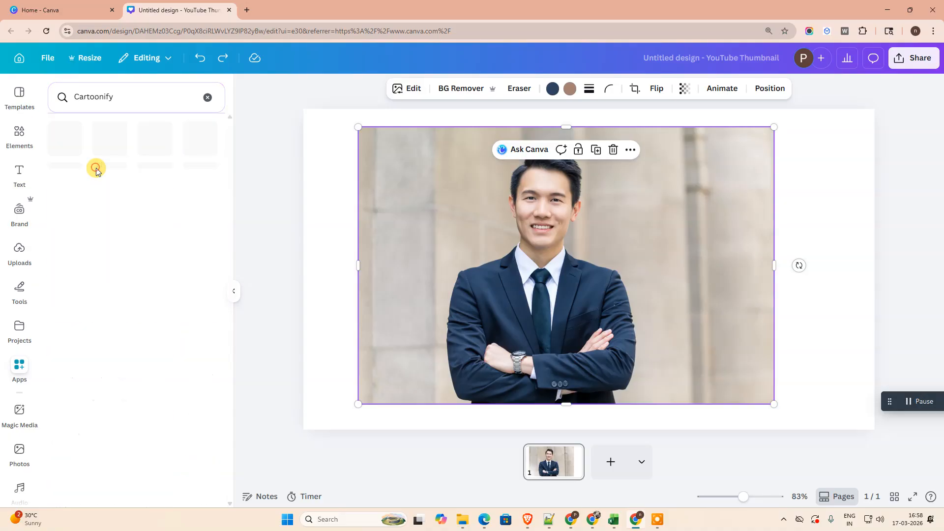
click(69, 148)
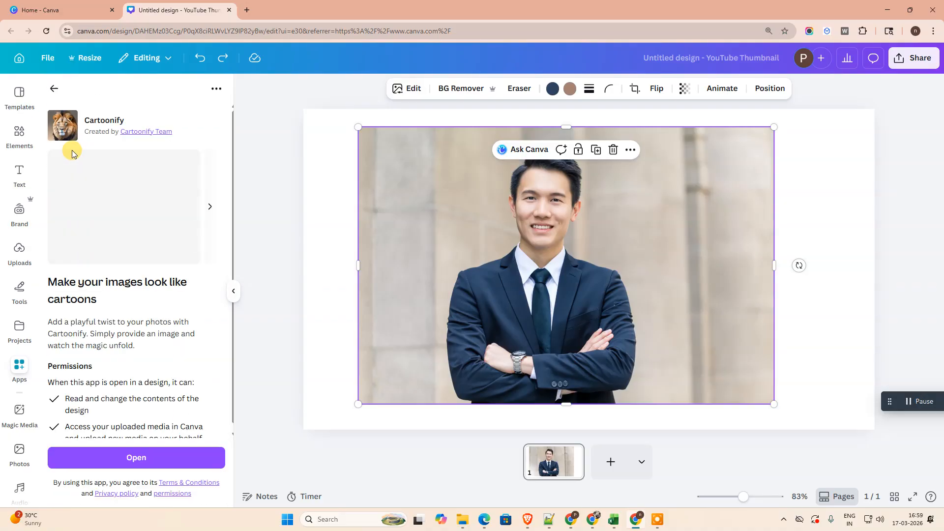
click(164, 456)
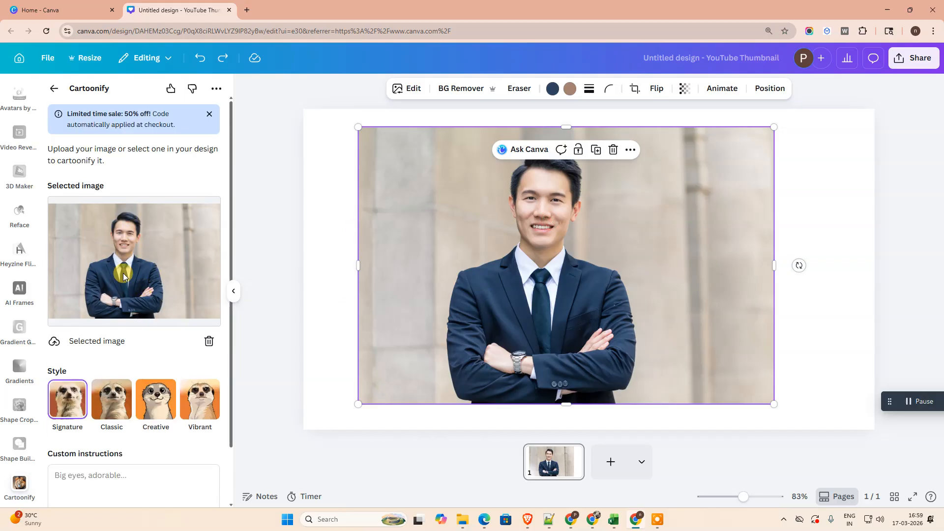
Step: Cartoonify the selected photo in the Vibrant style with the custom instructions "i want 3d effect"
scroll(171, 331, down, 3)
click(156, 330)
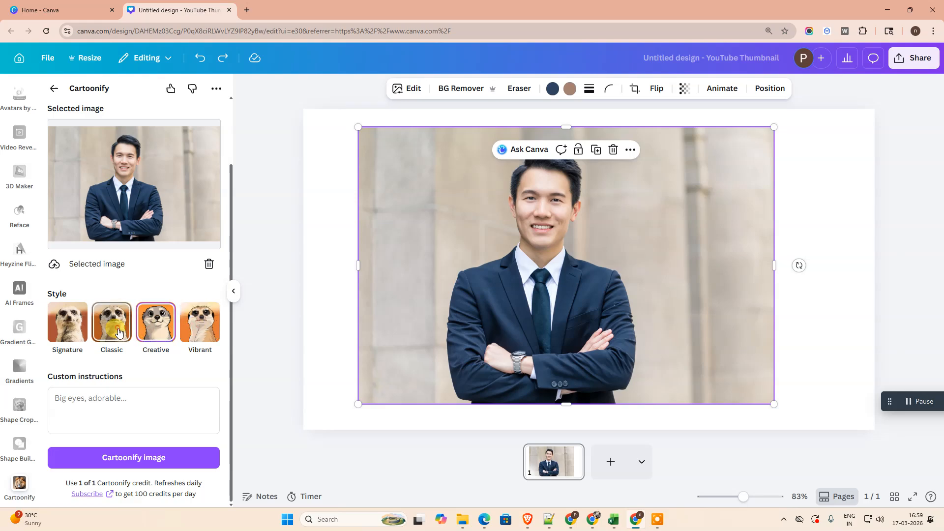
click(201, 323)
click(53, 397)
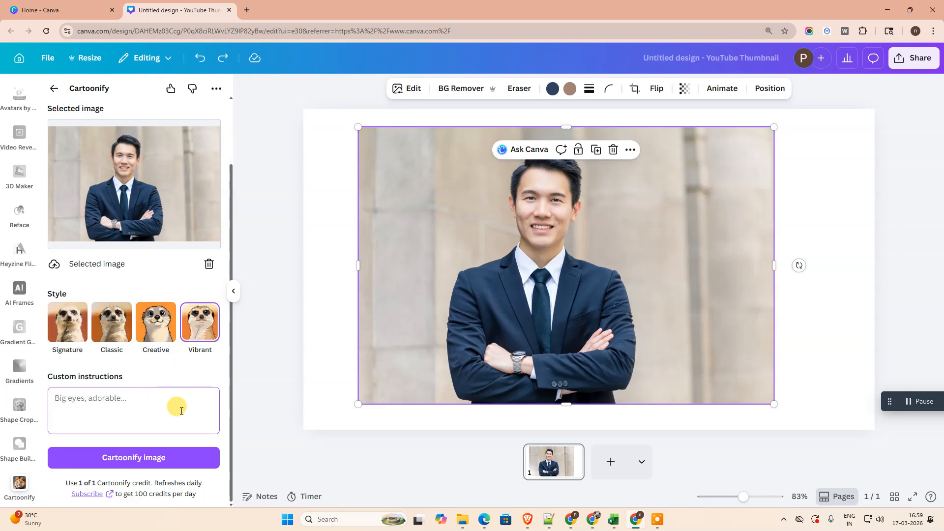
text(i want 3d effect)
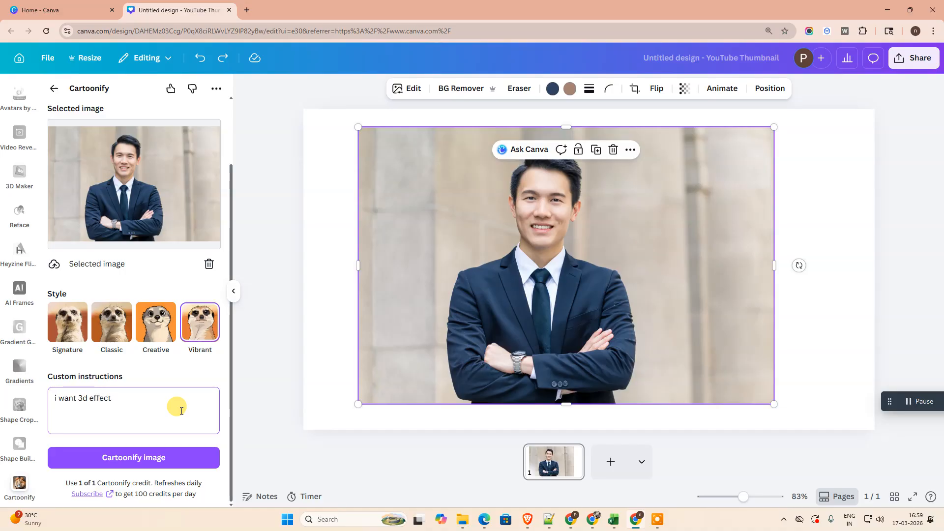
click(69, 484)
click(136, 459)
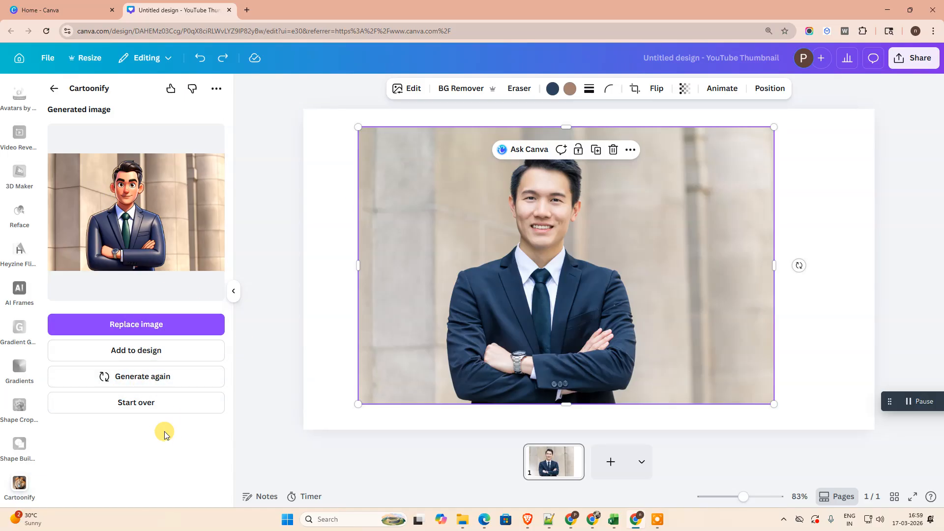
Step: Swap the original photo for the generated cartoon, added as a separate image, and enlarge it to cover most of the page
click(156, 356)
click(419, 261)
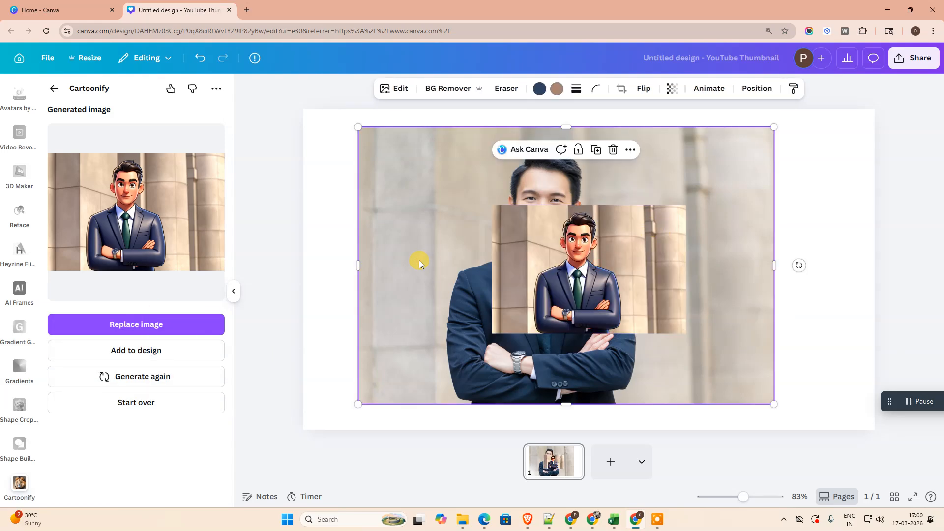
key(Delete)
drag(674, 325, 760, 421)
drag(658, 283, 686, 271)
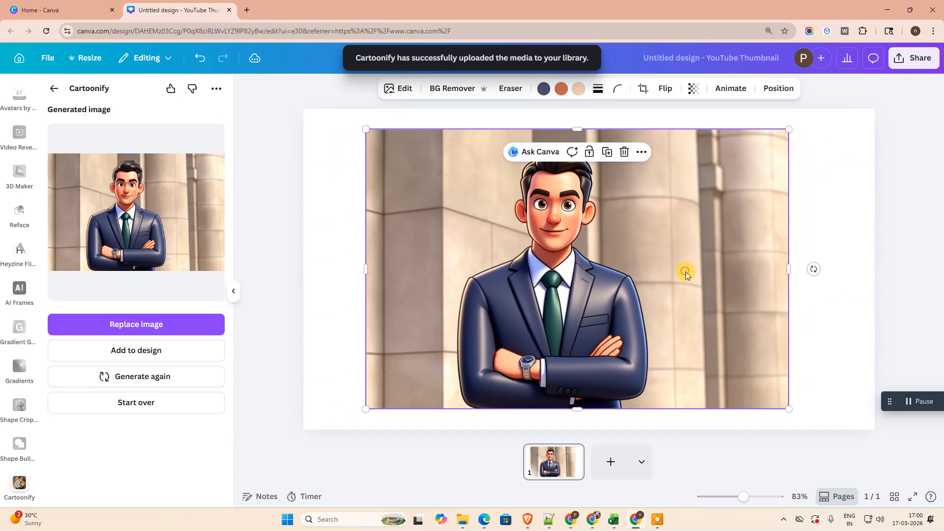